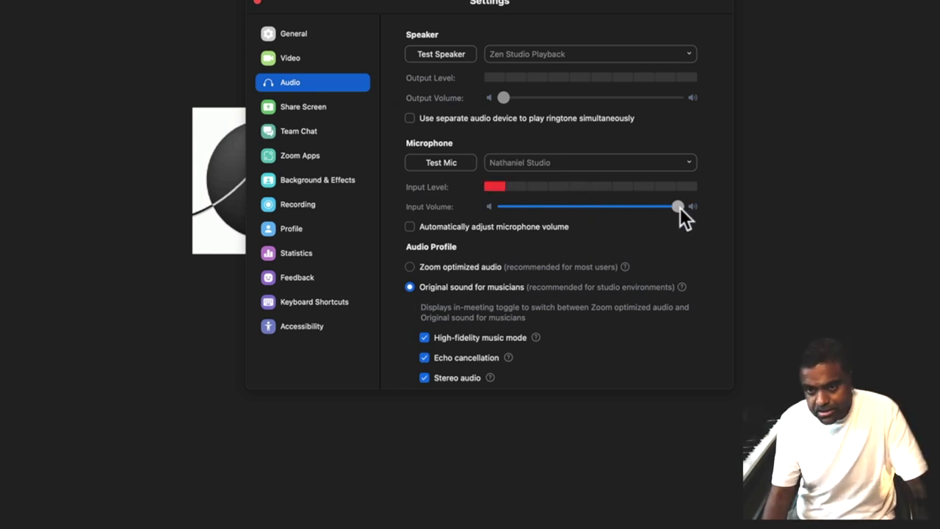
# - Keep microphone input volume at maximum with automatic volume adjustment off, then list the speaker devices
pyautogui.moveTo(681, 207)
pyautogui.mouseDown()
pyautogui.moveTo(612, 207)
pyautogui.moveTo(690, 209)
pyautogui.mouseUp()
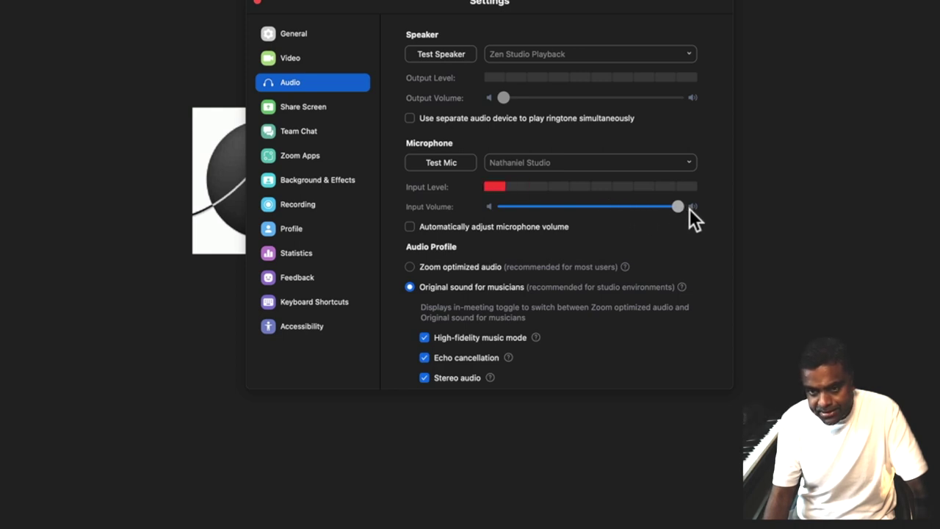
pyautogui.click(440, 226)
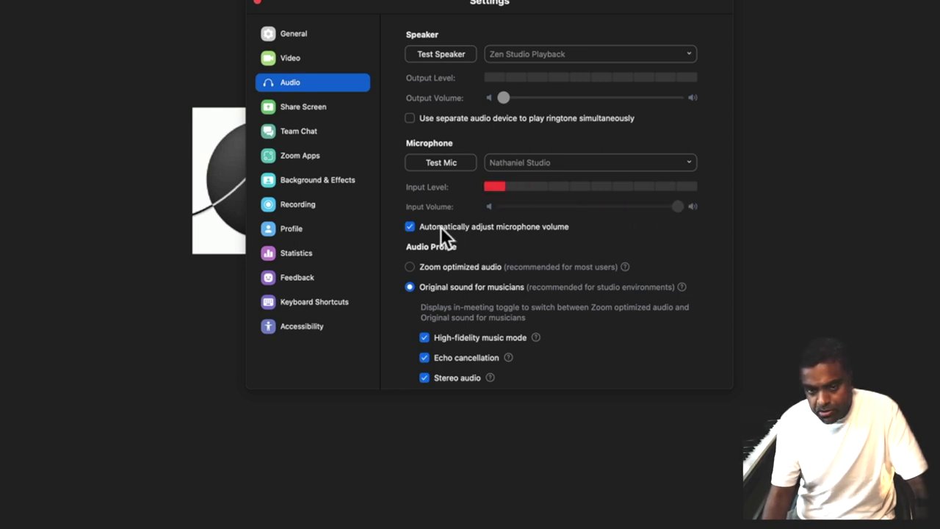
pyautogui.click(510, 225)
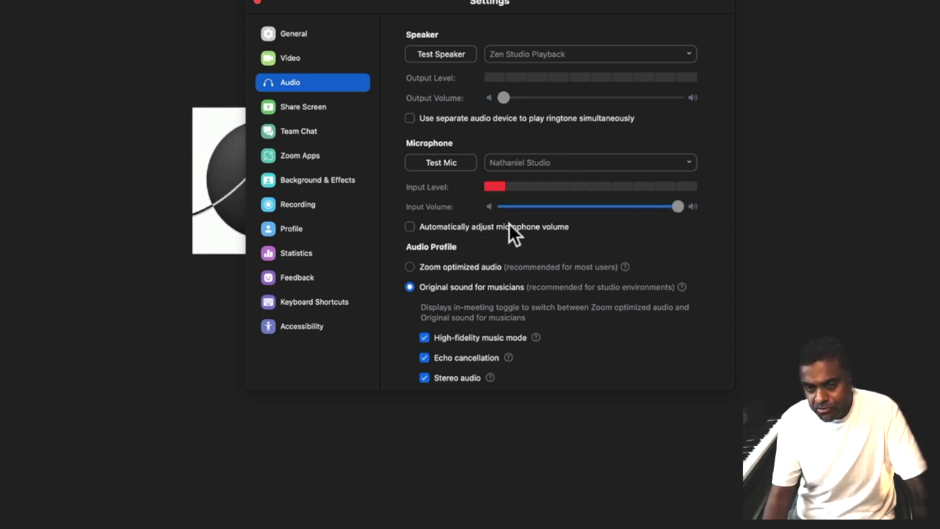
pyautogui.click(490, 226)
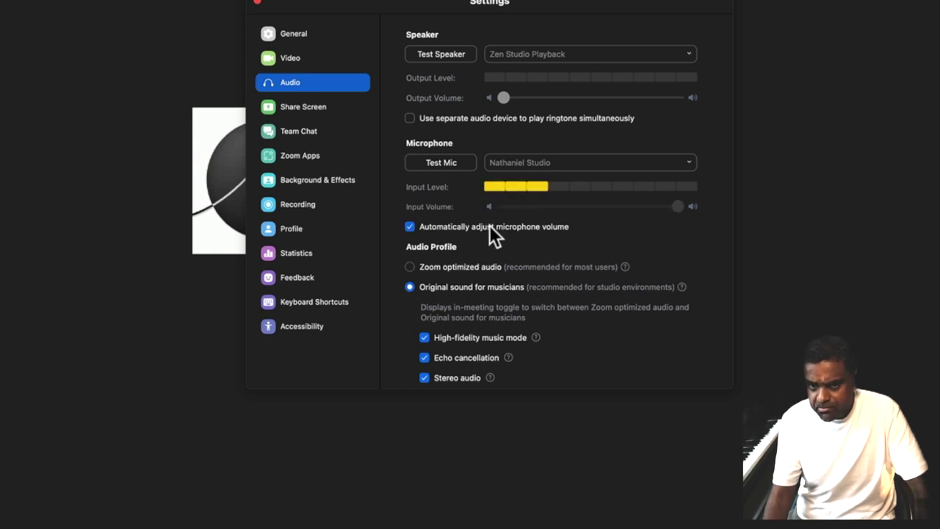
pyautogui.click(490, 226)
pyautogui.click(489, 226)
pyautogui.click(489, 225)
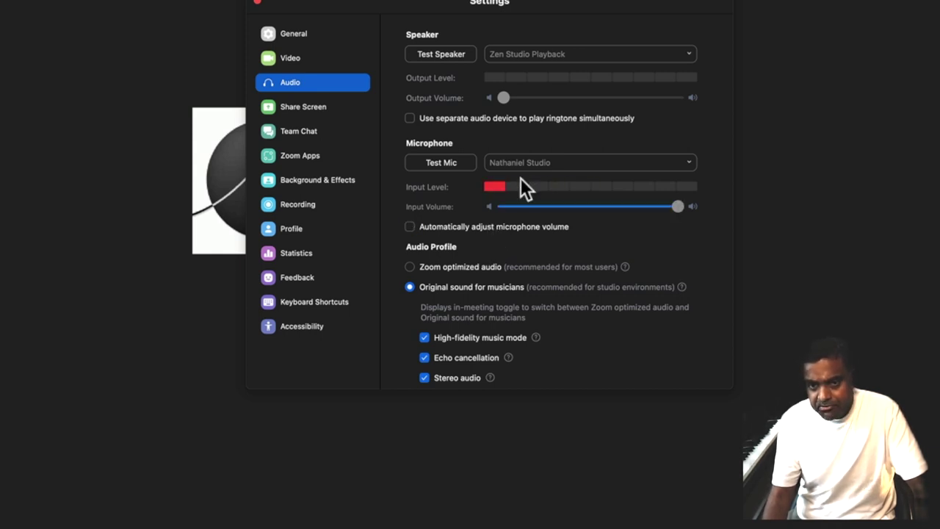
pyautogui.click(578, 56)
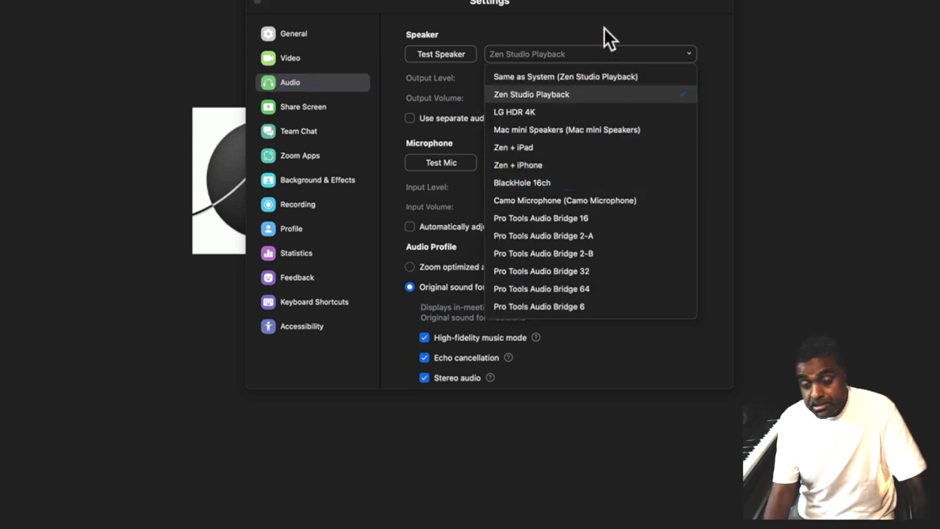
# - Check the speaker device list several times, leaving Zen Studio Playback selected
pyautogui.click(604, 27)
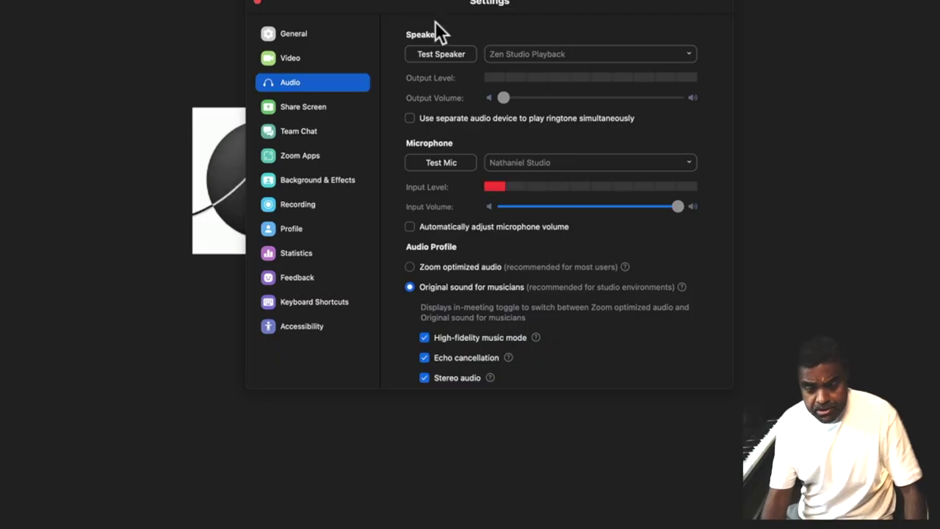
pyautogui.click(570, 56)
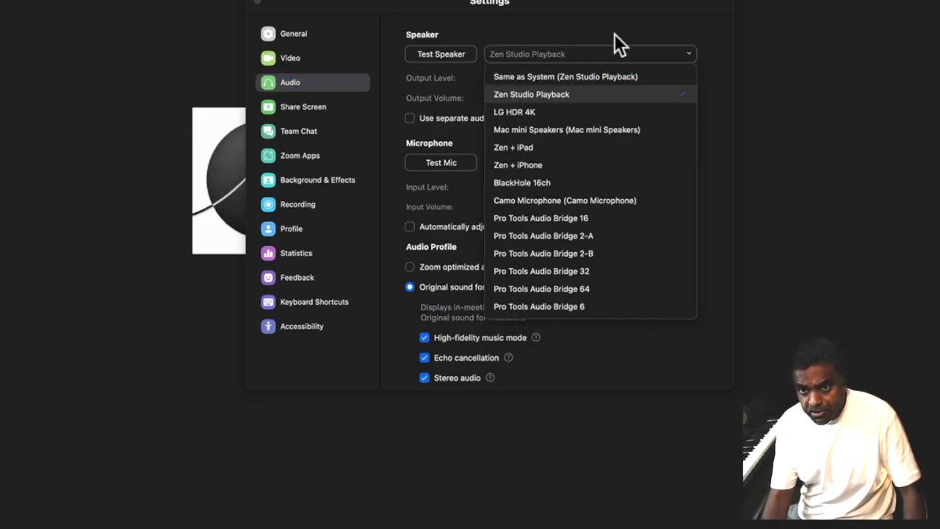
pyautogui.click(614, 33)
pyautogui.click(593, 55)
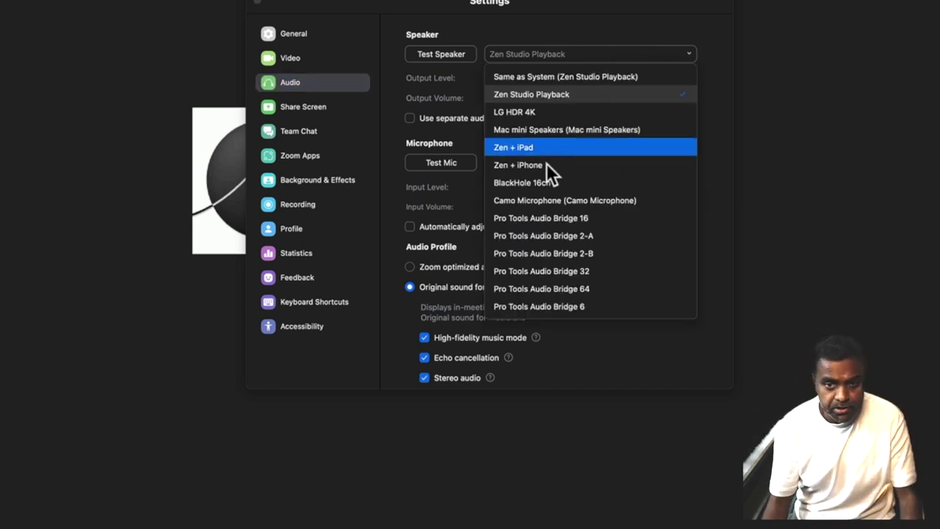
pyautogui.click(571, 24)
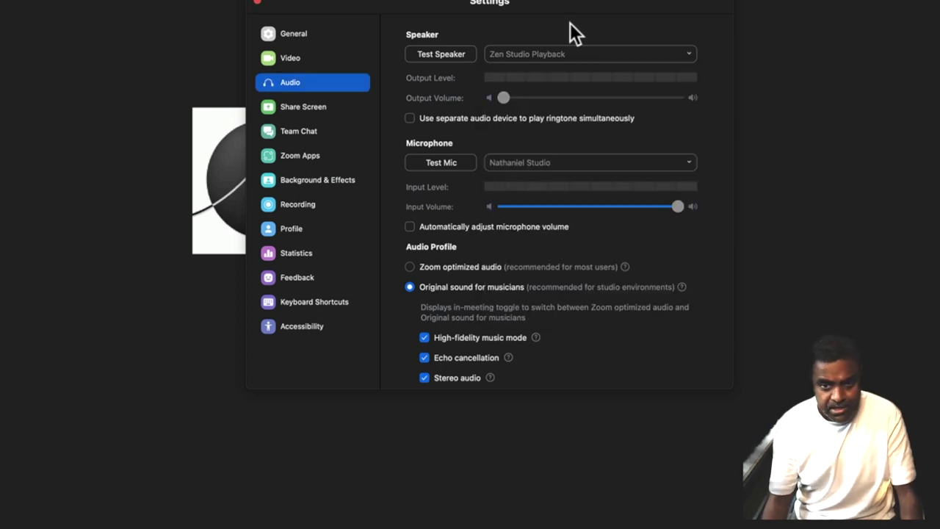
pyautogui.click(563, 50)
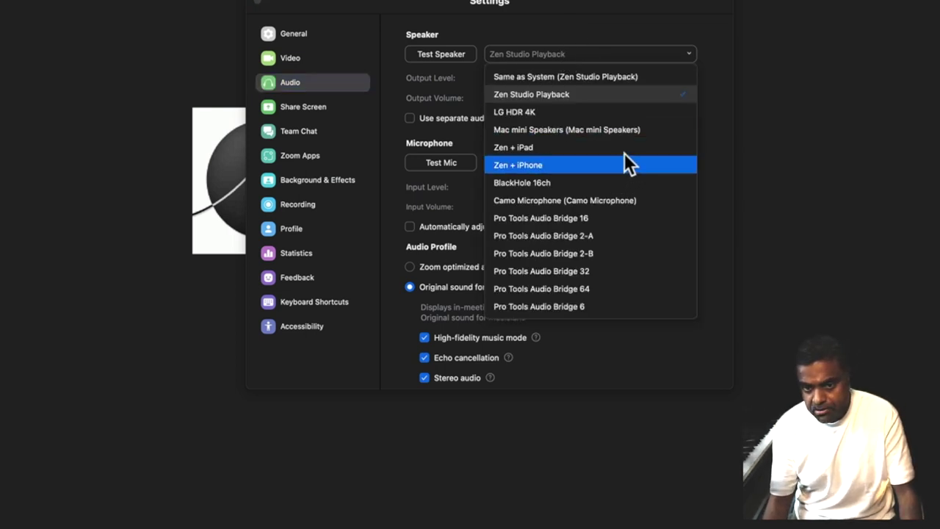
pyautogui.click(577, 6)
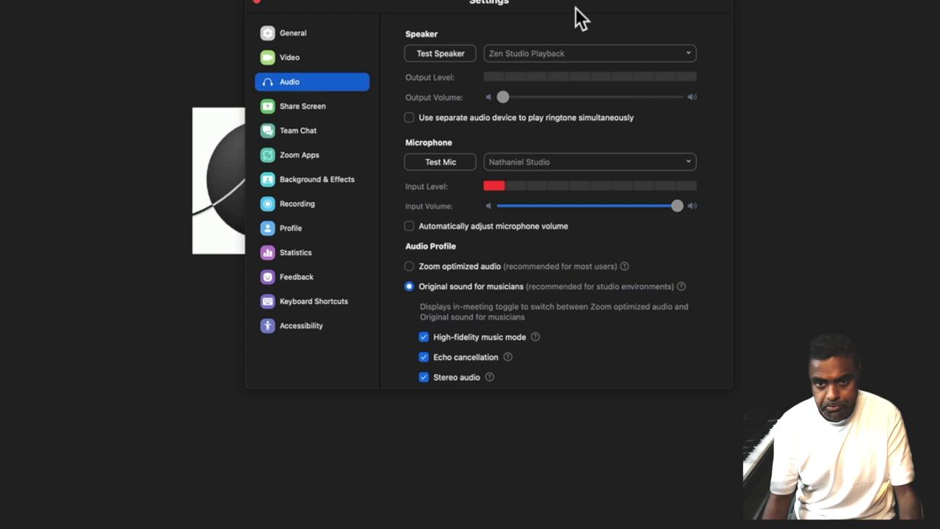
# - Review the microphone device list without changing it, then select the Zoom optimized audio profile
pyautogui.scroll(-2, 565, 142)
pyautogui.click(574, 132)
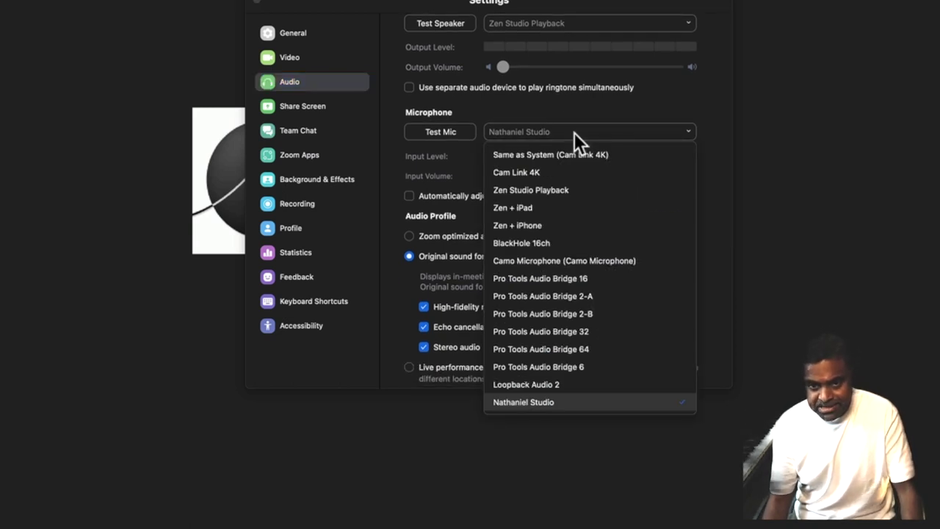
pyautogui.click(620, 103)
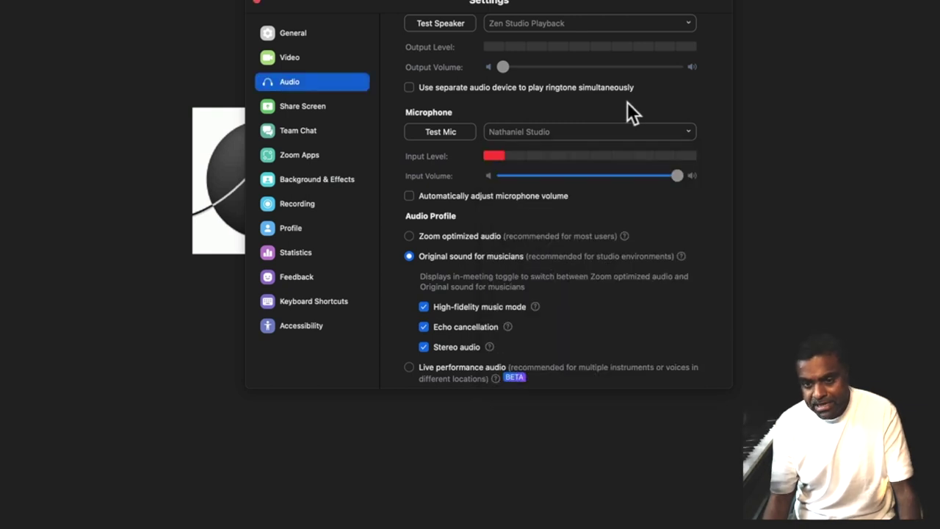
pyautogui.scroll(-2, 627, 100)
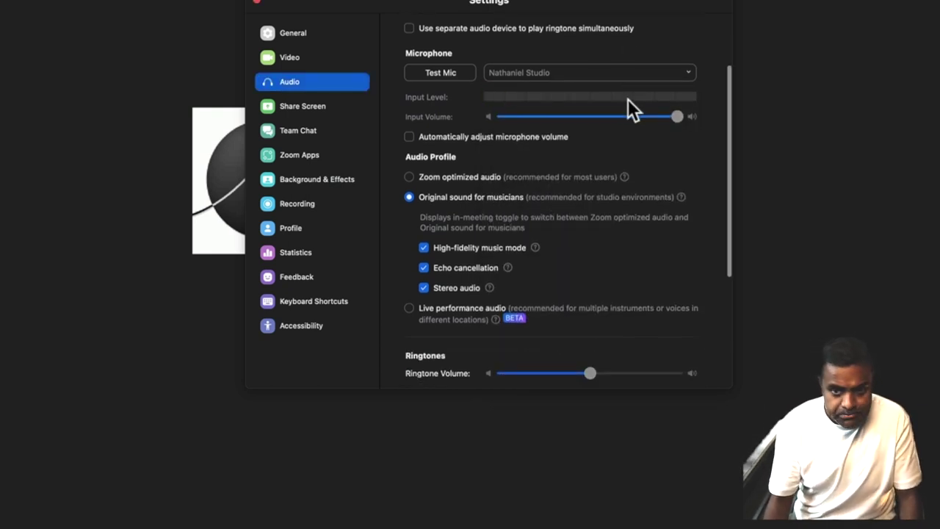
pyautogui.scroll(2, 627, 100)
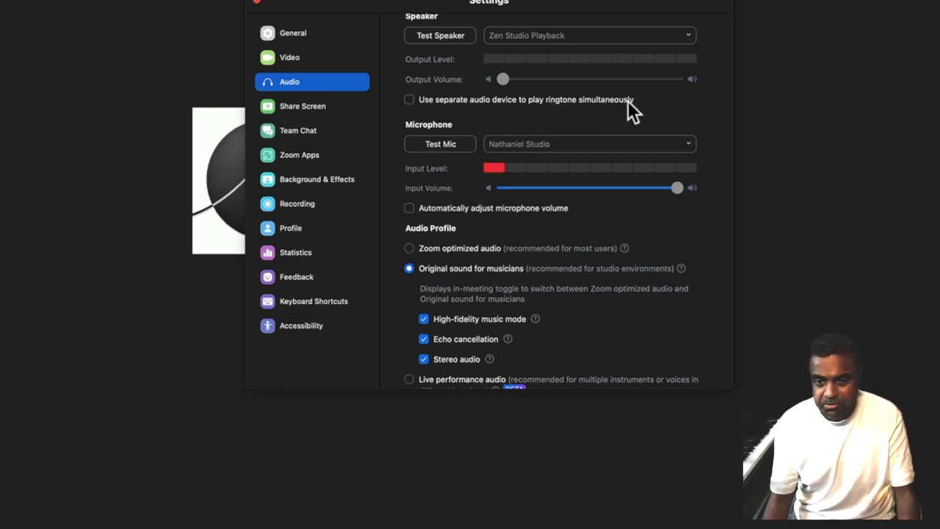
pyautogui.scroll(-2, 628, 101)
pyautogui.click(546, 83)
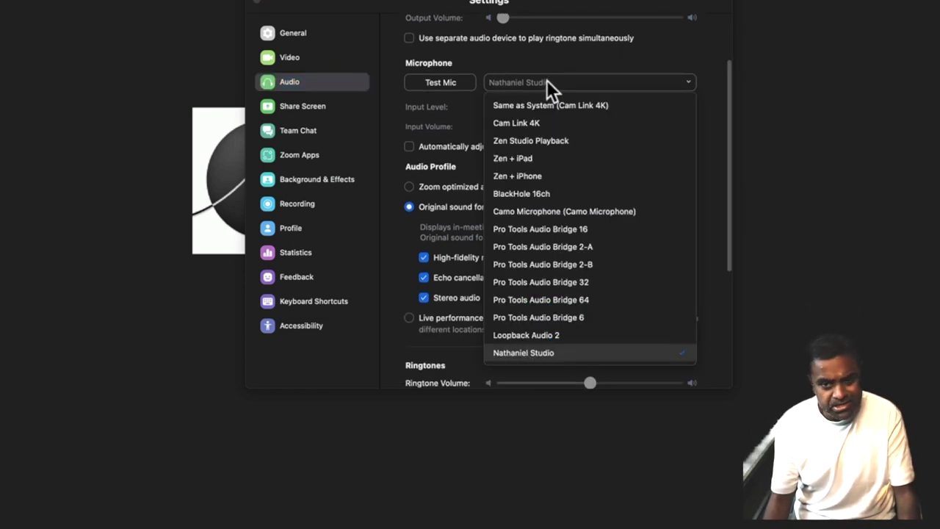
pyautogui.click(577, 61)
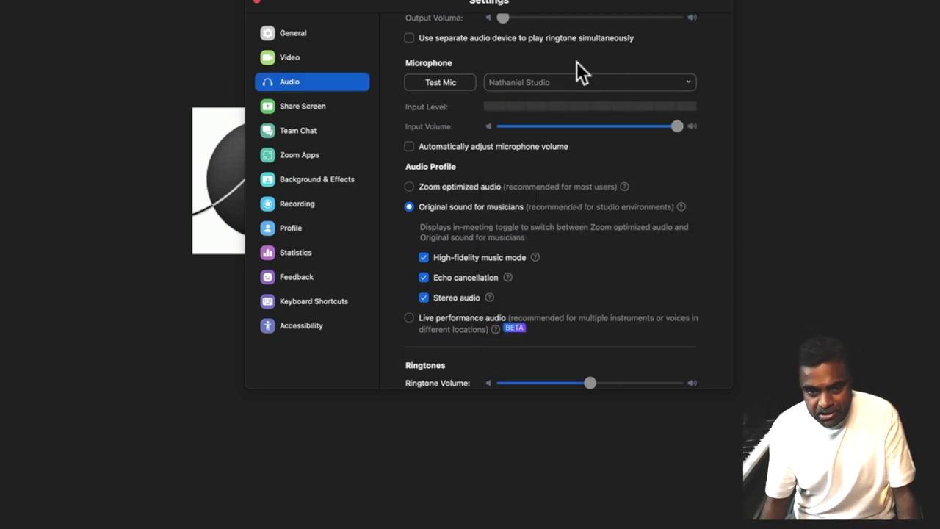
pyautogui.scroll(-2, 523, 137)
pyautogui.click(463, 145)
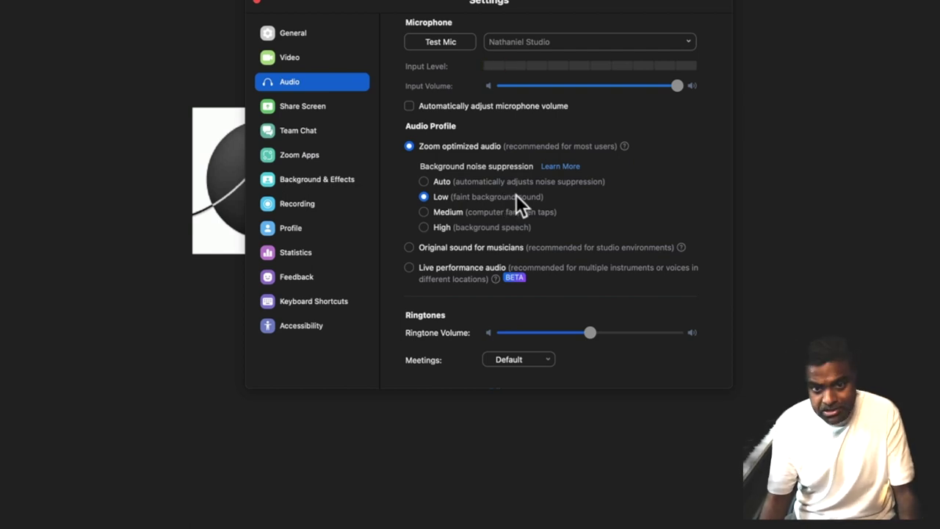
# - Change background noise suppression from Low to Auto
pyautogui.click(437, 180)
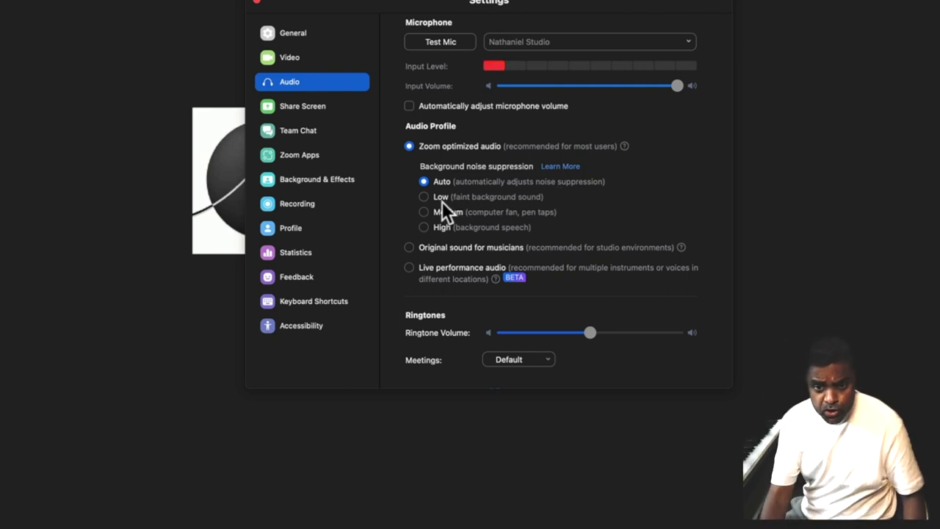
# - Change background noise suppression from Auto back to Low
pyautogui.click(443, 199)
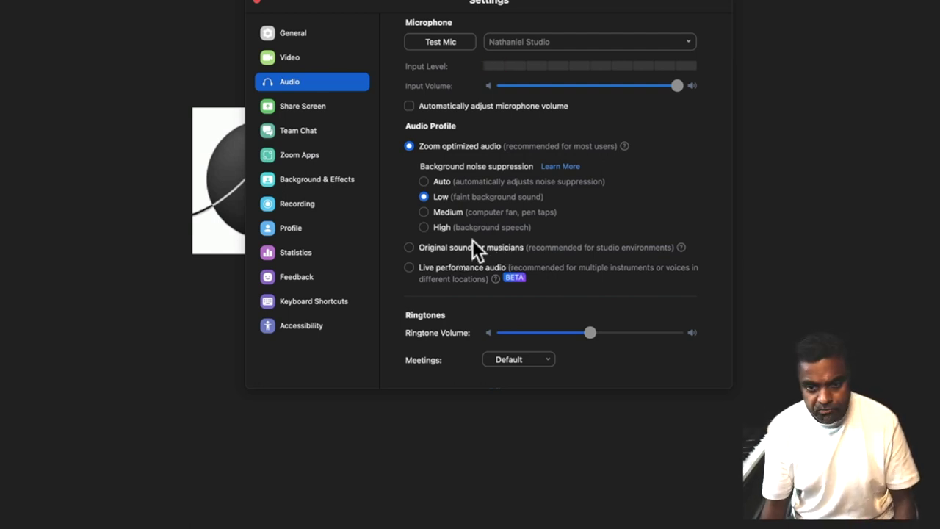
# - Select the Original sound for musicians profile, with high-fidelity, echo cancellation and stereo enabled
pyautogui.scroll(-3, 474, 246)
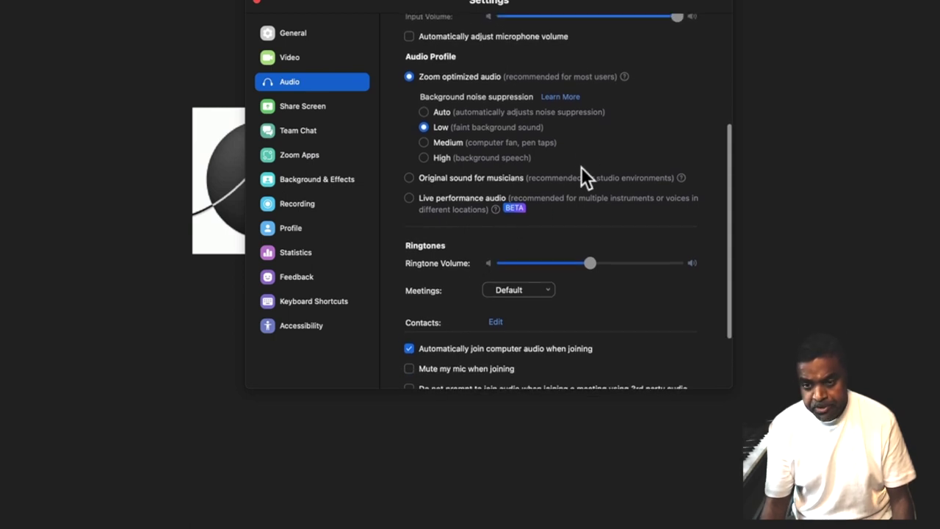
pyautogui.scroll(2, 586, 176)
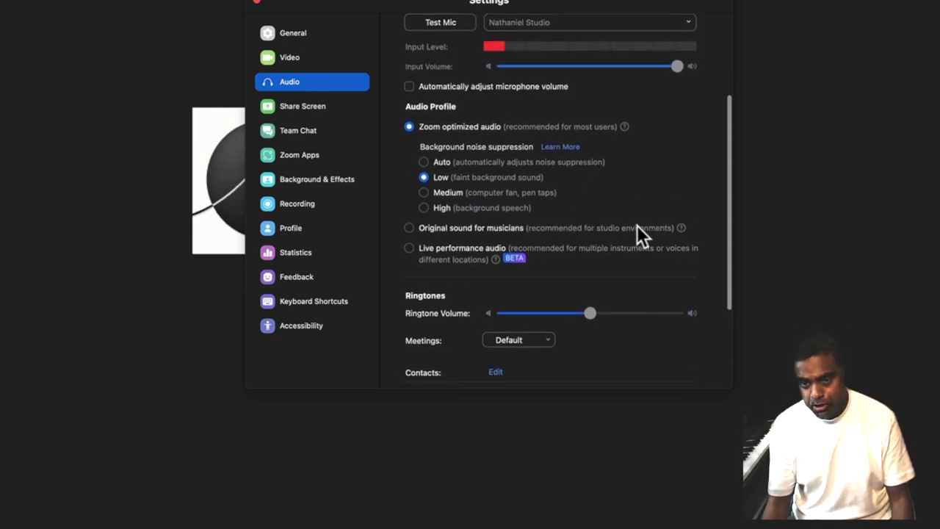
pyautogui.click(448, 230)
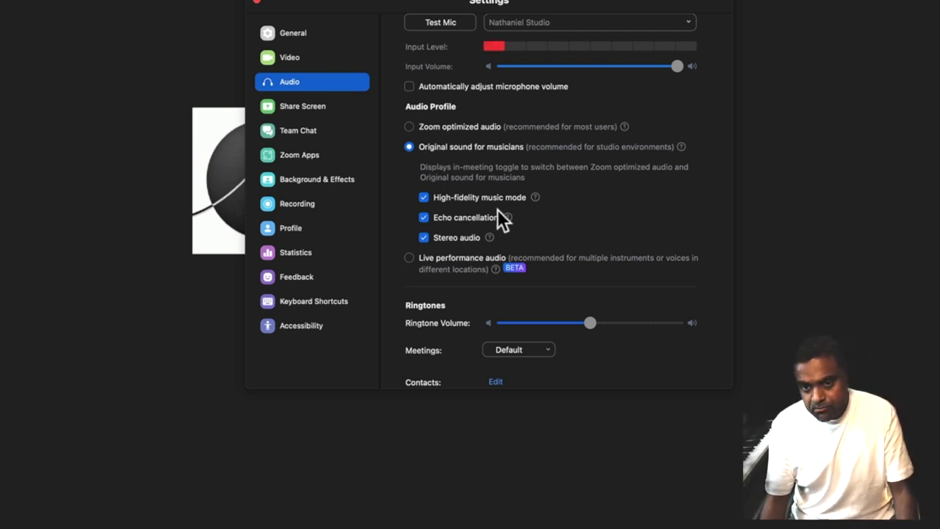
# - Re-select Original sound for musicians and uncheck High-fidelity music mode and Stereo audio
pyautogui.click(474, 125)
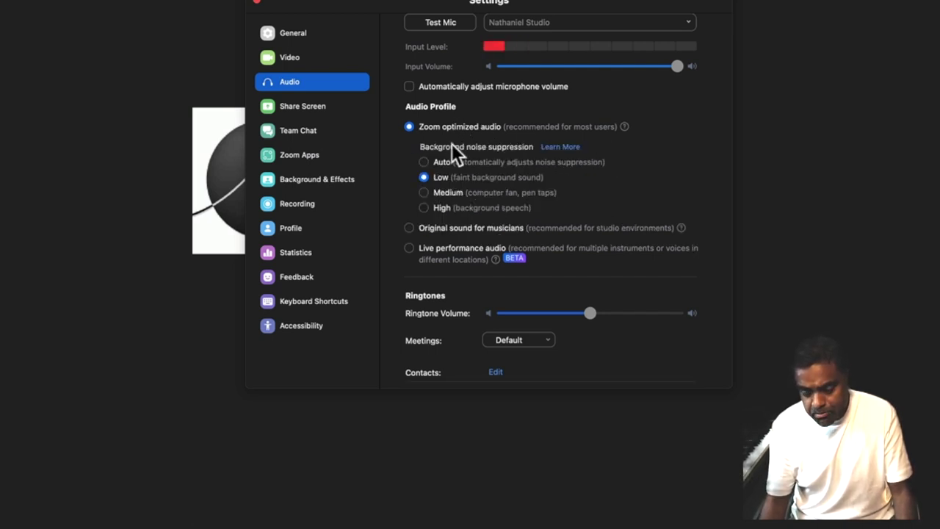
pyautogui.click(463, 227)
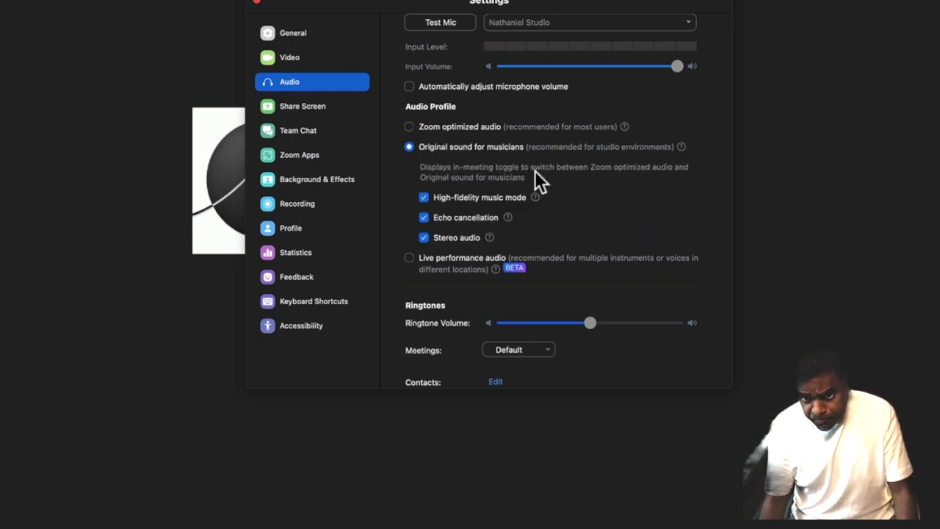
pyautogui.click(447, 196)
pyautogui.click(429, 237)
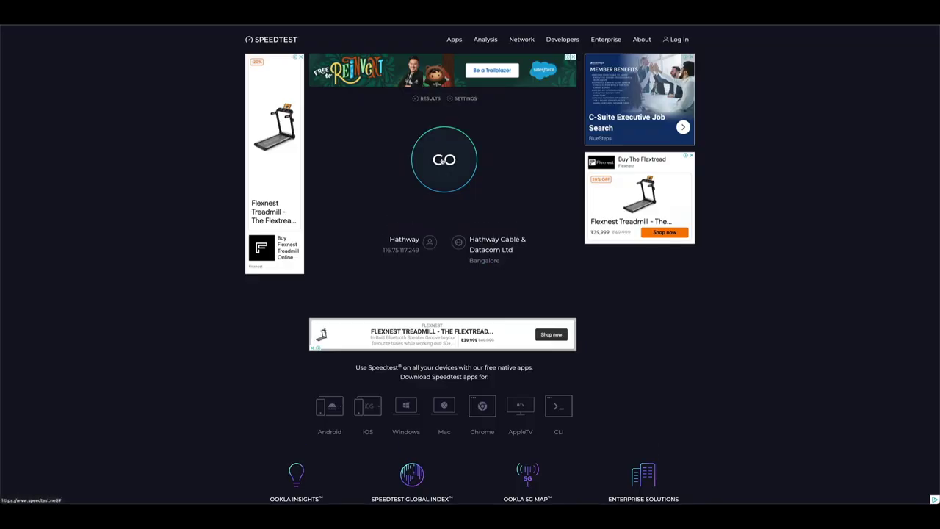
# - Start the speedtest.net connection test with the GO button
pyautogui.click(445, 176)
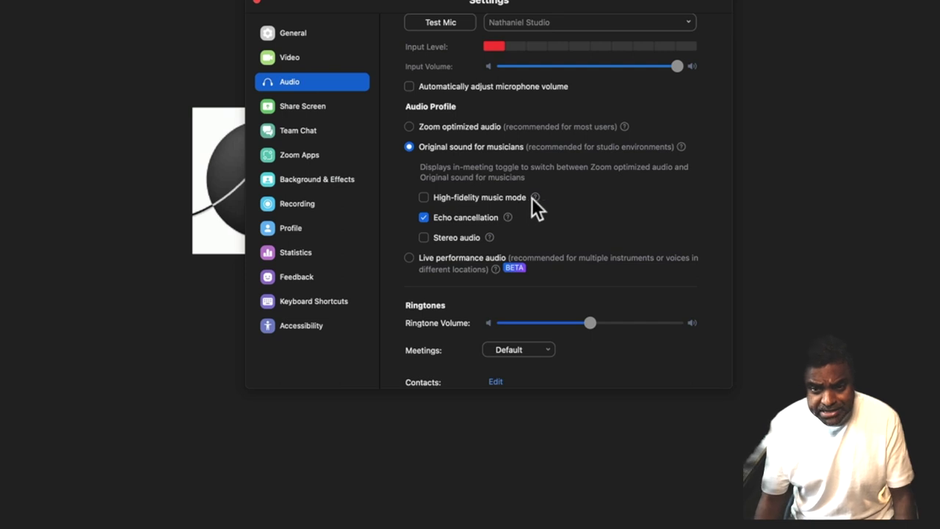
# - Tick High-fidelity music mode and Stereo audio under Original sound for musicians
pyautogui.moveTo(535, 198)
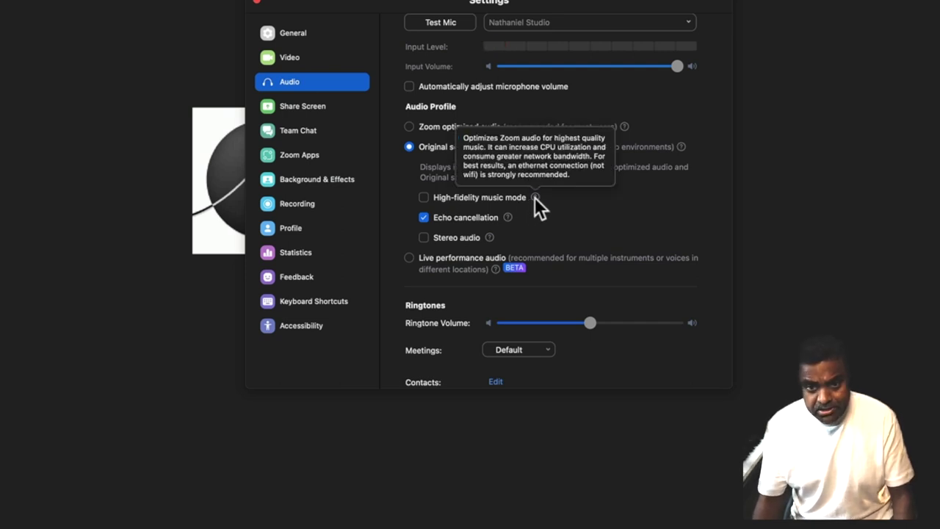
pyautogui.click(502, 199)
pyautogui.moveTo(534, 197)
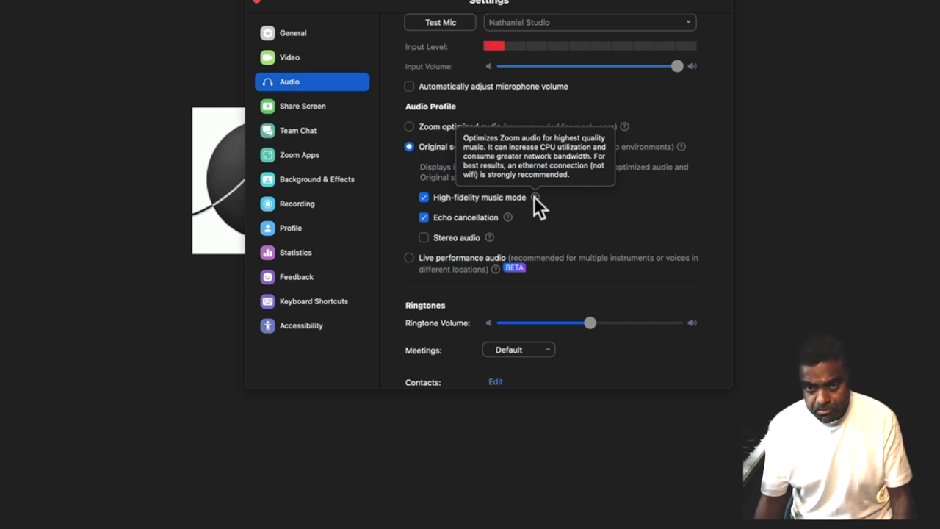
pyautogui.click(471, 236)
pyautogui.moveTo(487, 237)
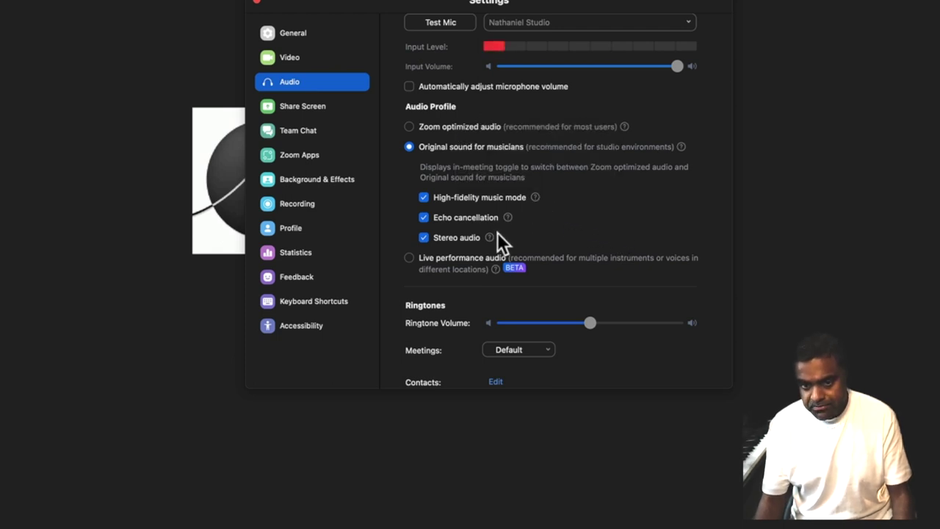
pyautogui.moveTo(535, 198)
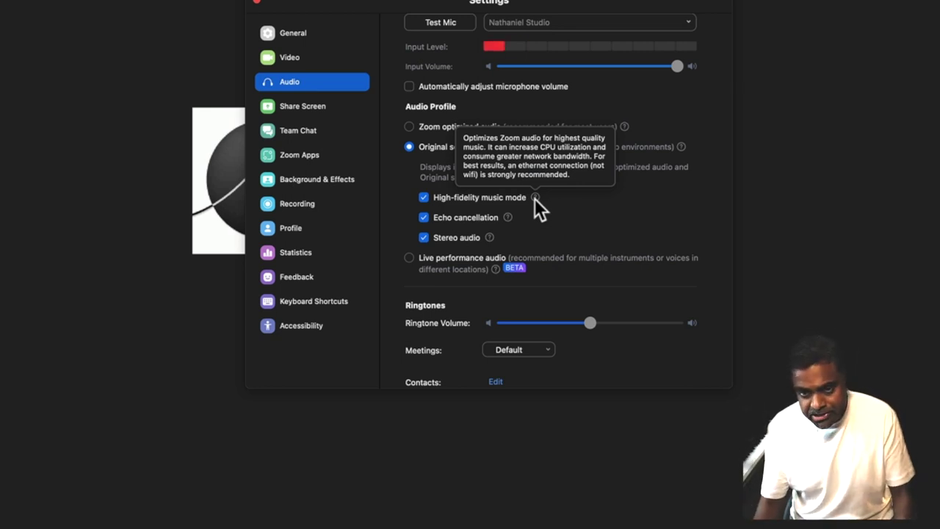
# - Toggle High-fidelity music mode and Stereo audio repeatedly, ending with both unchecked
pyautogui.click(485, 199)
pyautogui.click(468, 238)
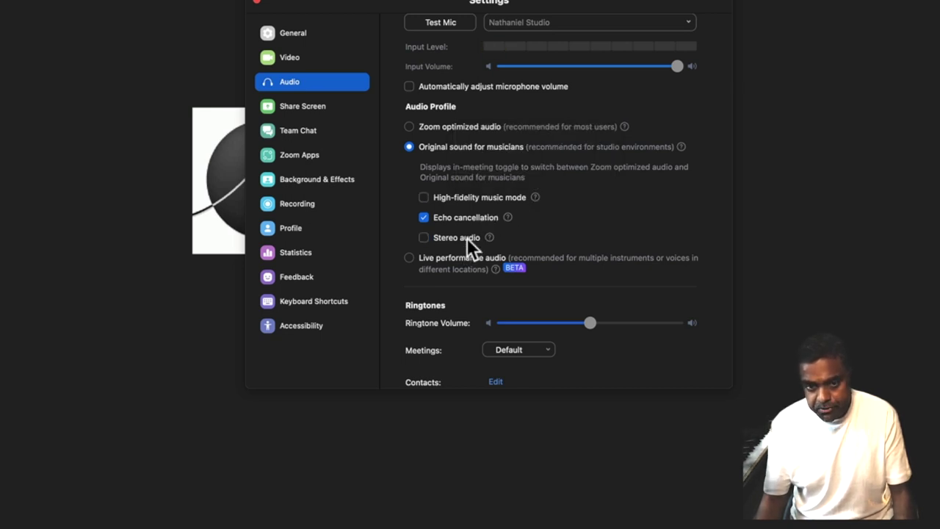
pyautogui.click(463, 199)
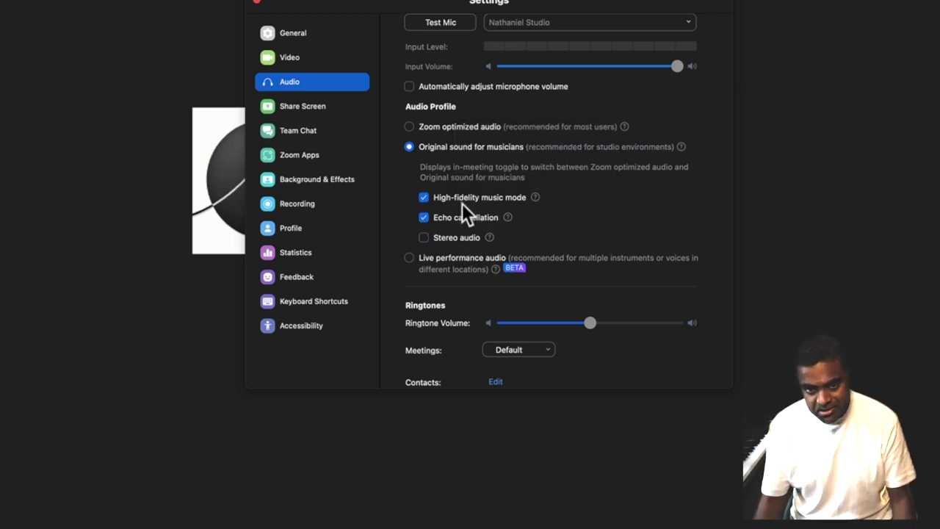
pyautogui.click(464, 197)
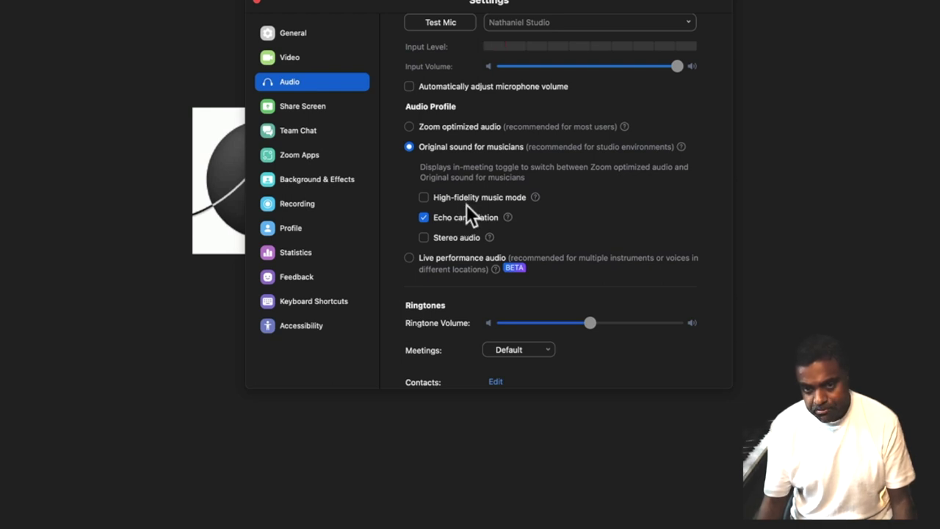
pyautogui.click(469, 199)
pyautogui.click(460, 237)
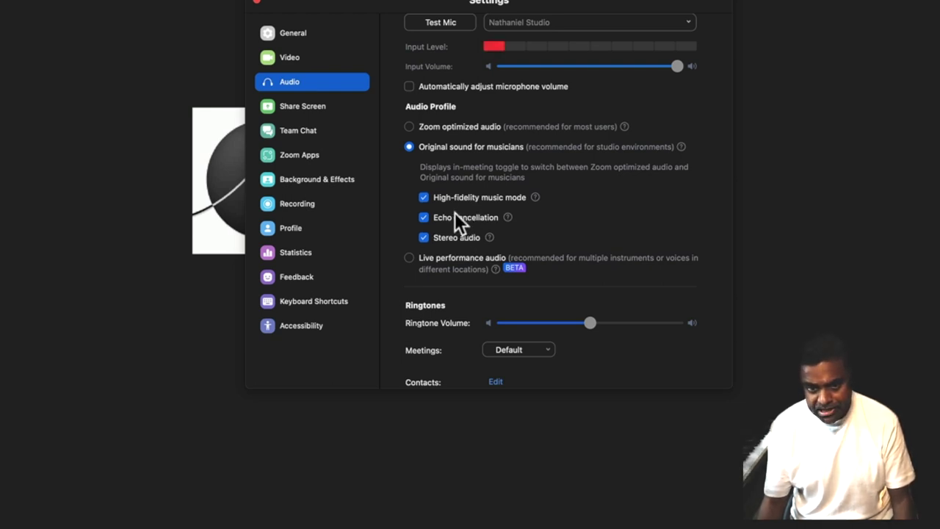
pyautogui.click(458, 199)
pyautogui.click(455, 239)
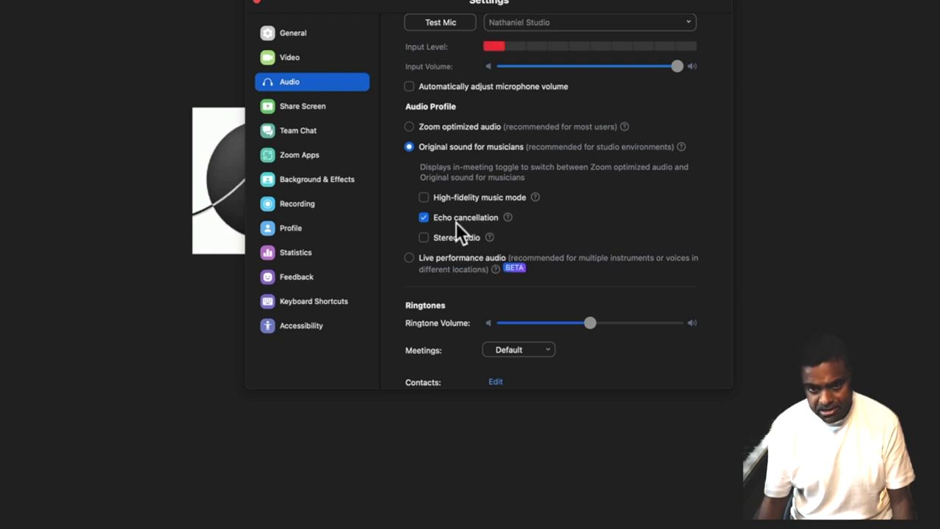
pyautogui.moveTo(504, 221)
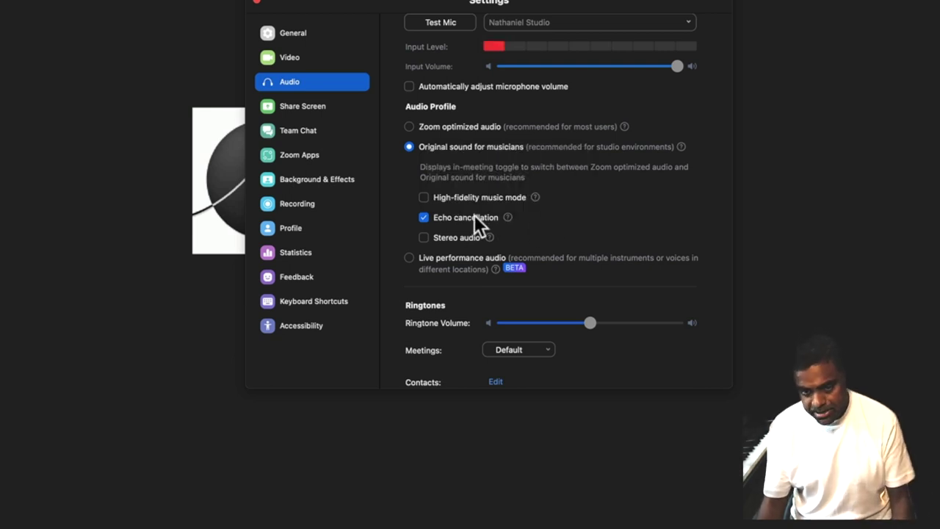
pyautogui.scroll(-5, 474, 215)
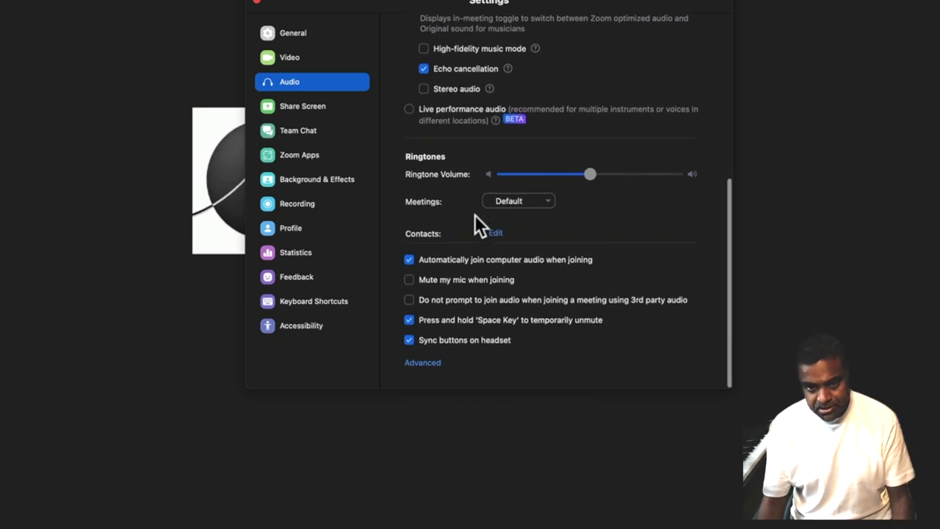
# - Set Echo Cancellation to Auto in the advanced audio options
pyautogui.click(435, 368)
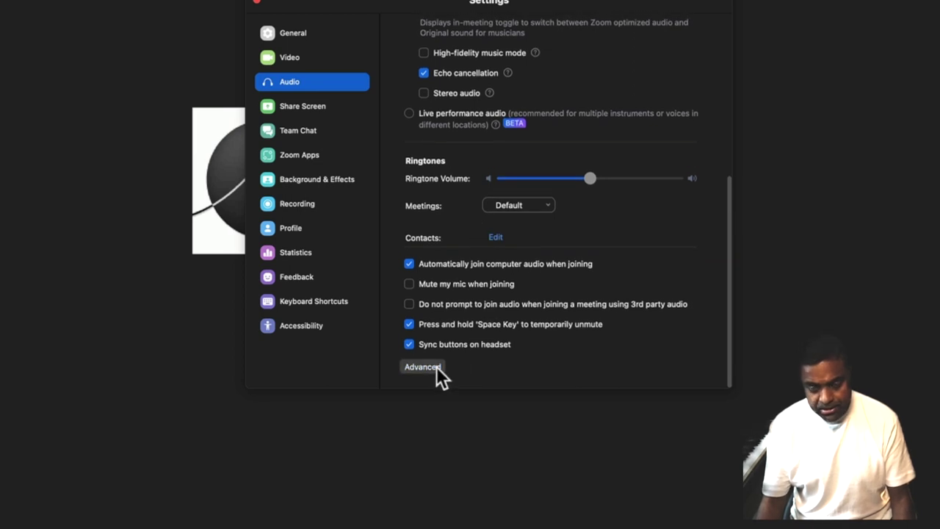
pyautogui.click(514, 65)
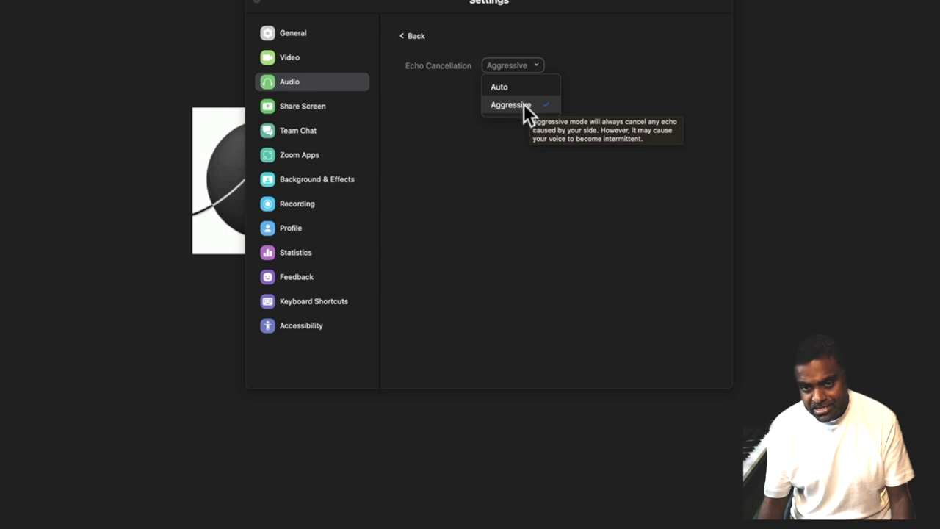
pyautogui.click(523, 88)
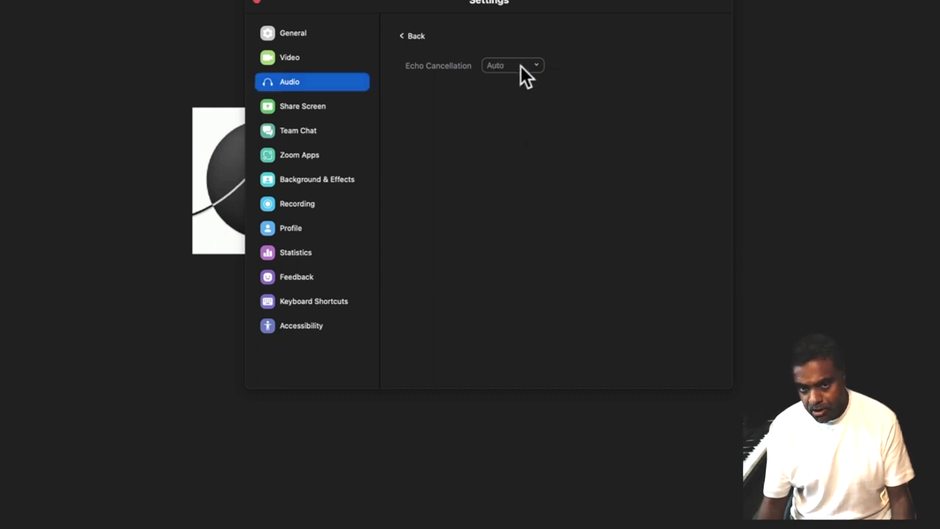
pyautogui.click(520, 66)
pyautogui.click(524, 87)
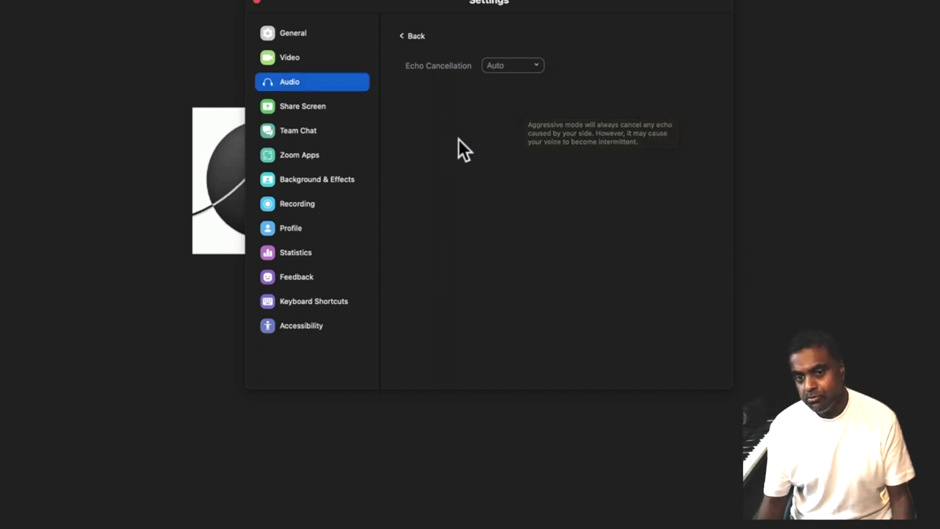
# - Turn high-fidelity music mode back on in the main audio settings and close Settings
pyautogui.click(415, 37)
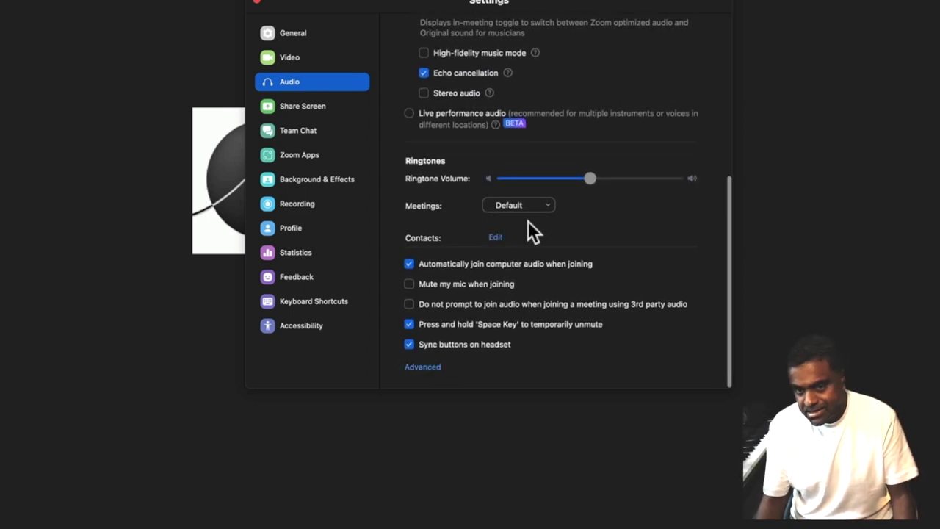
pyautogui.scroll(6, 529, 229)
pyautogui.scroll(-3, 531, 229)
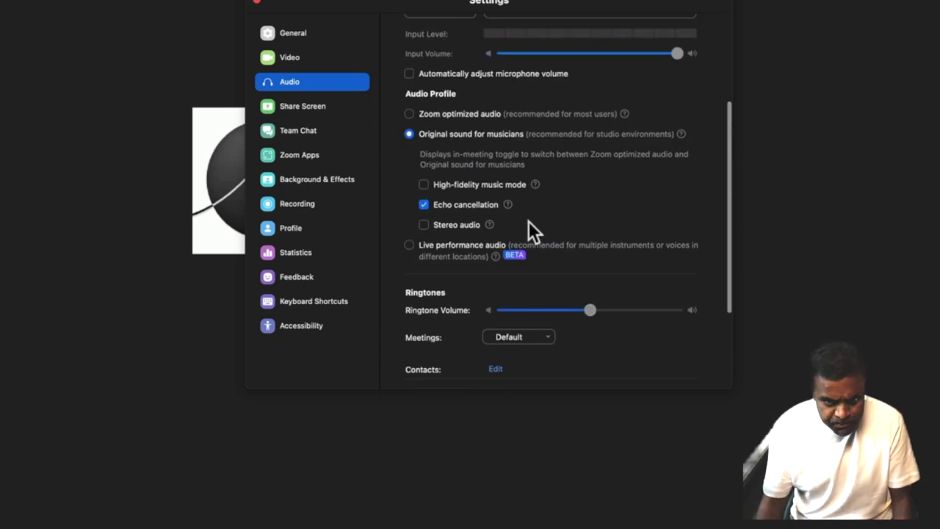
pyautogui.click(436, 184)
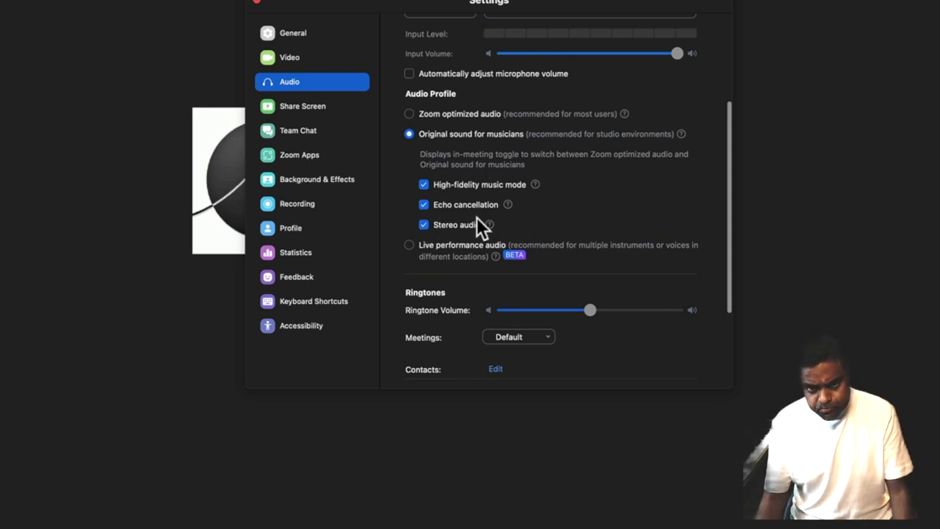
pyautogui.click(257, 2)
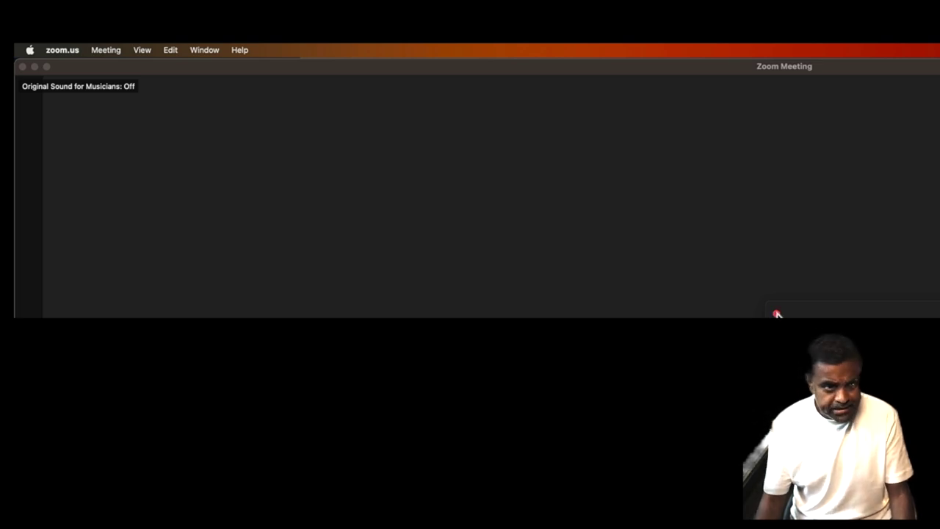
# - Switch the meeting's 'Original Sound for Musicians' toggle from Off to On
pyautogui.click(777, 314)
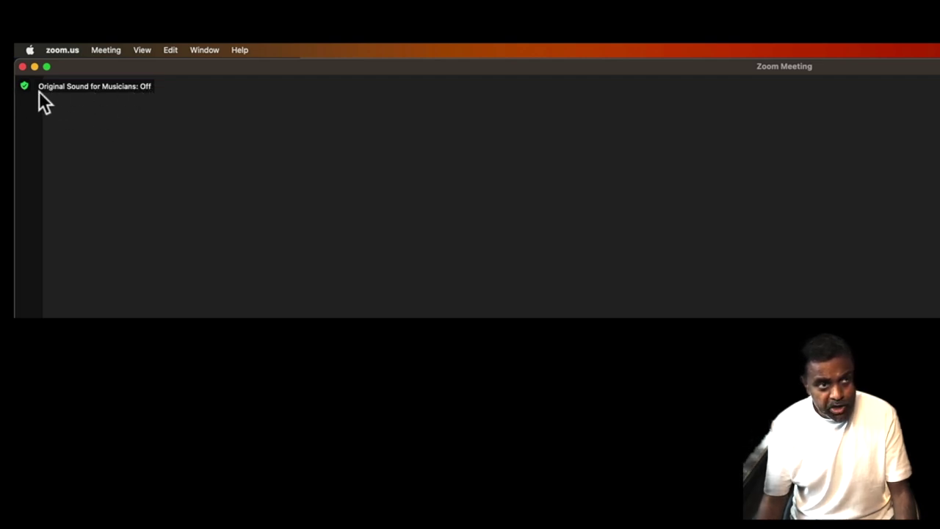
pyautogui.click(145, 86)
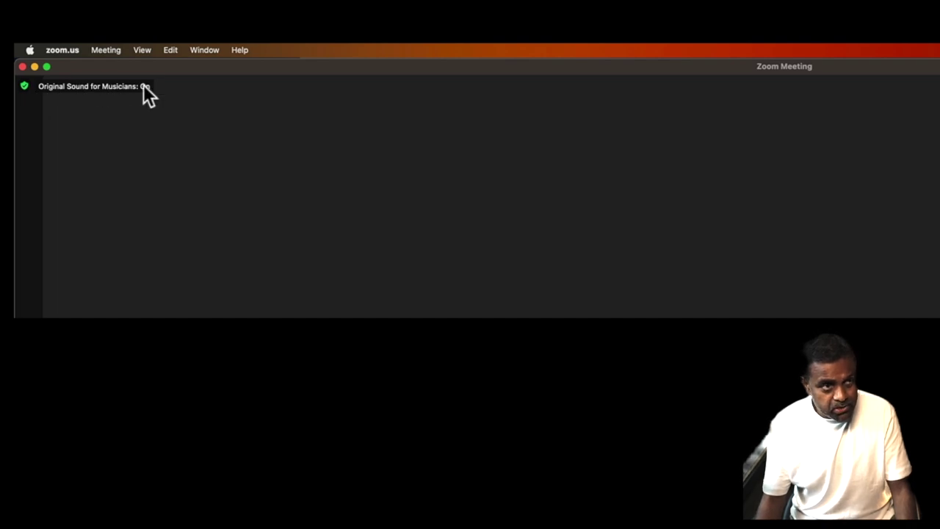
pyautogui.click(23, 86)
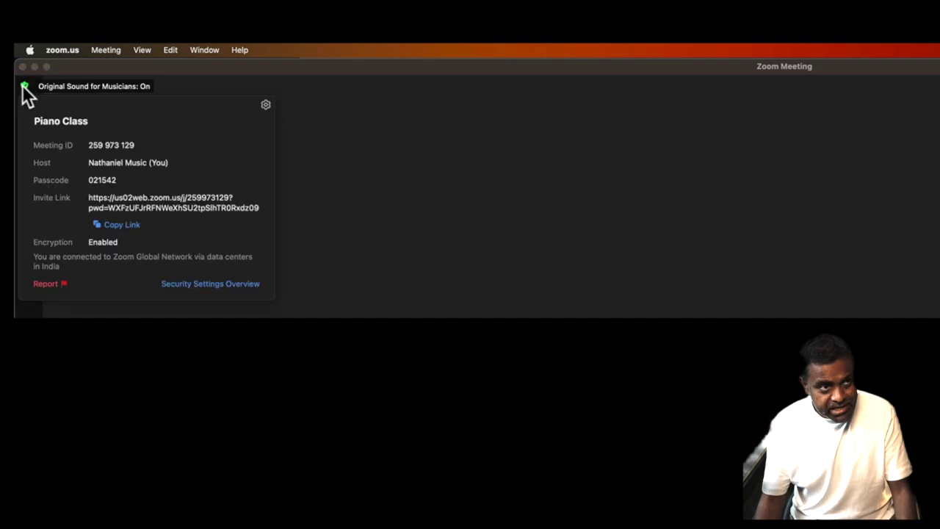
pyautogui.click(402, 245)
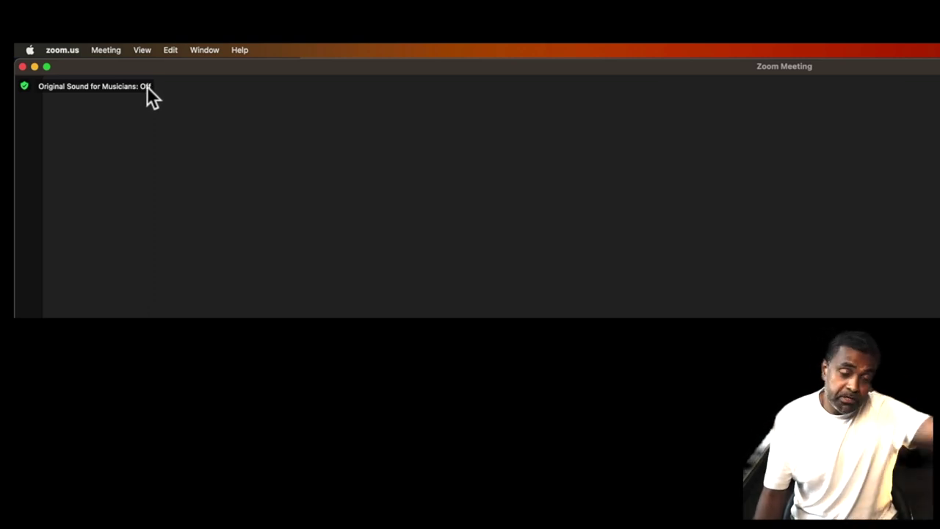
pyautogui.click(147, 86)
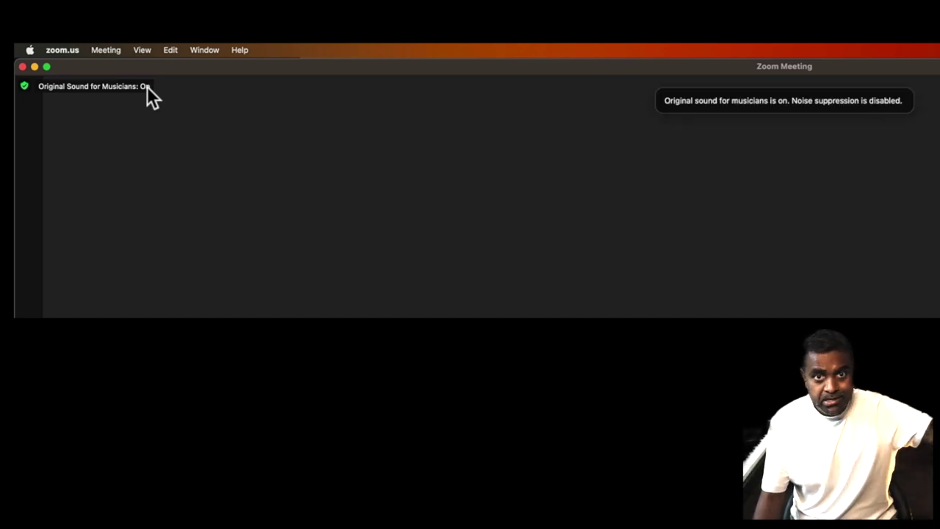